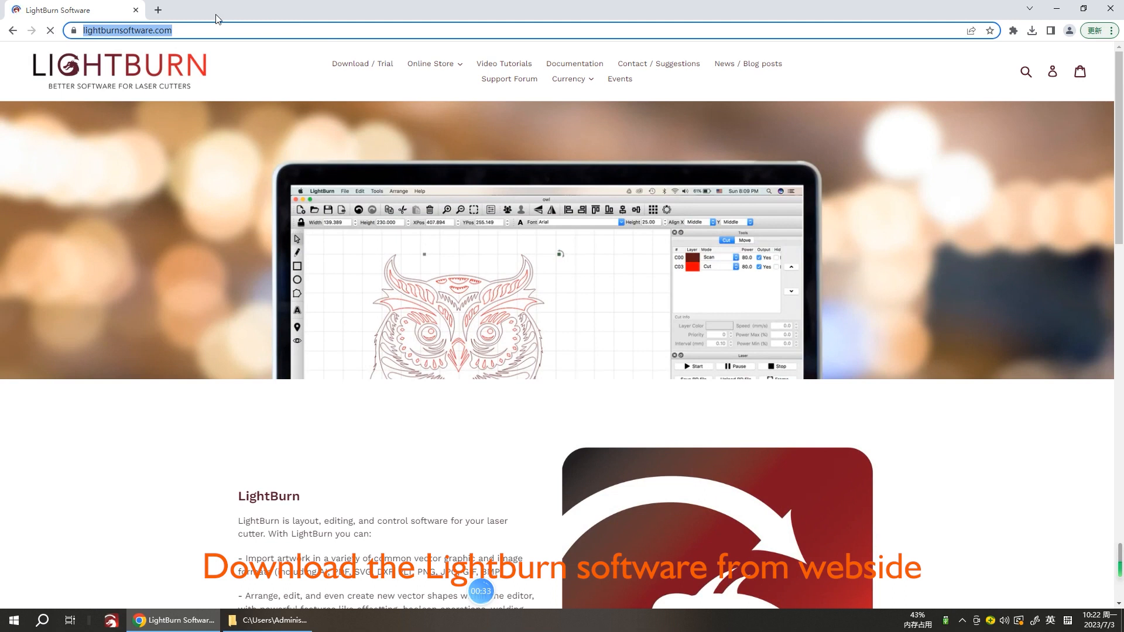
# Download the Windows 64-bit version of LightBurn V1.4.00 from the free trial page of lightburnsoftware.com.
pyautogui.click(222, 29)
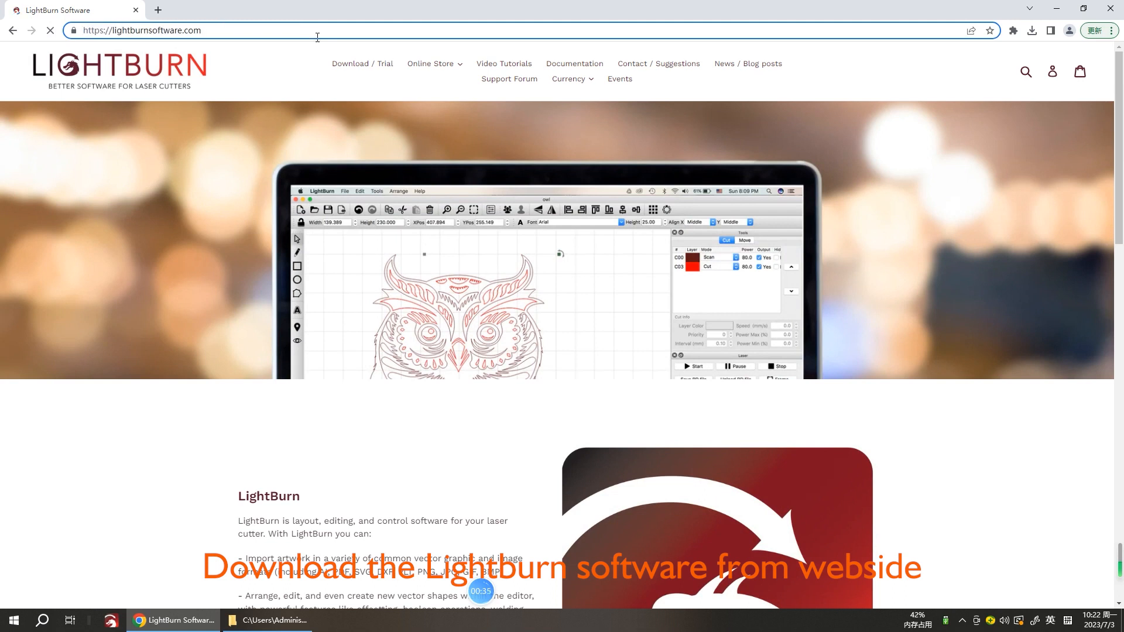
pyautogui.click(362, 65)
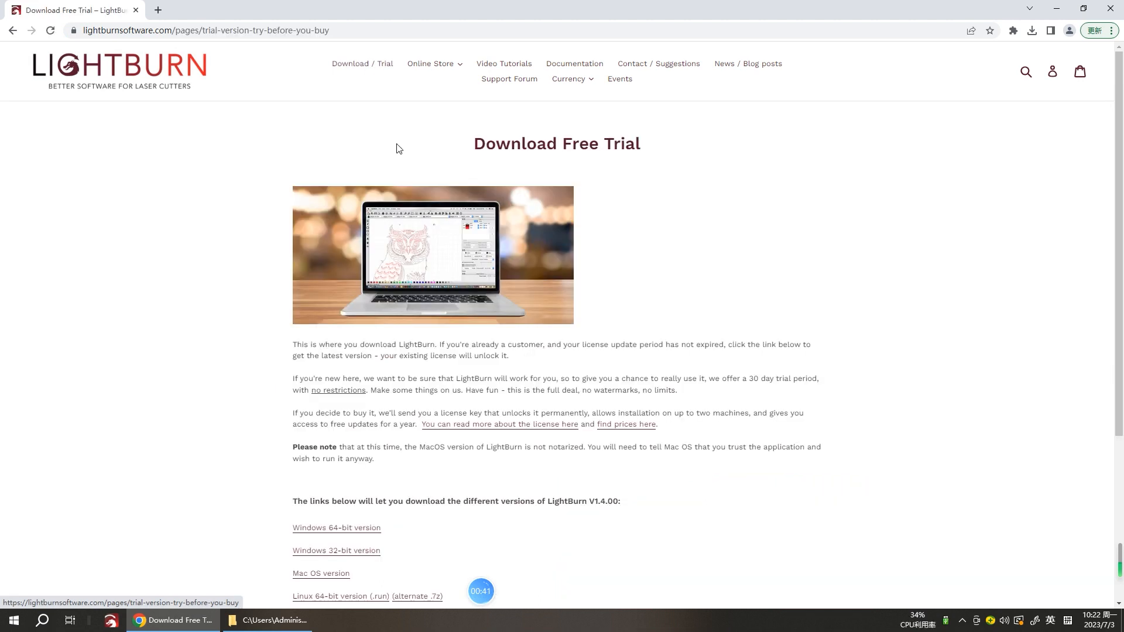
pyautogui.scroll(-4, 480, 197)
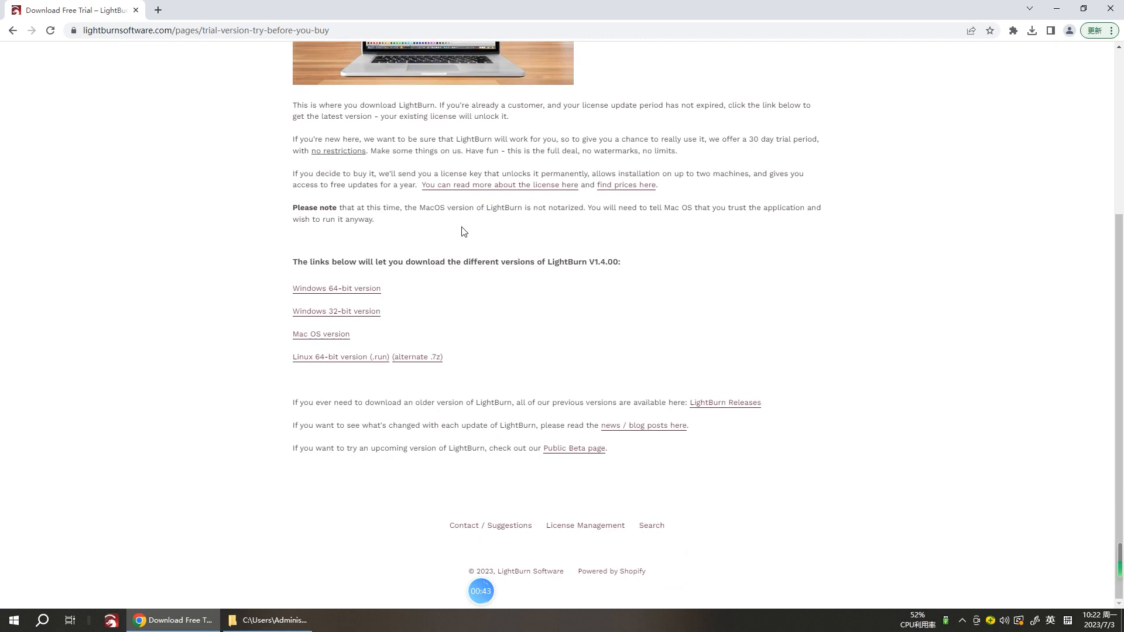
pyautogui.click(340, 299)
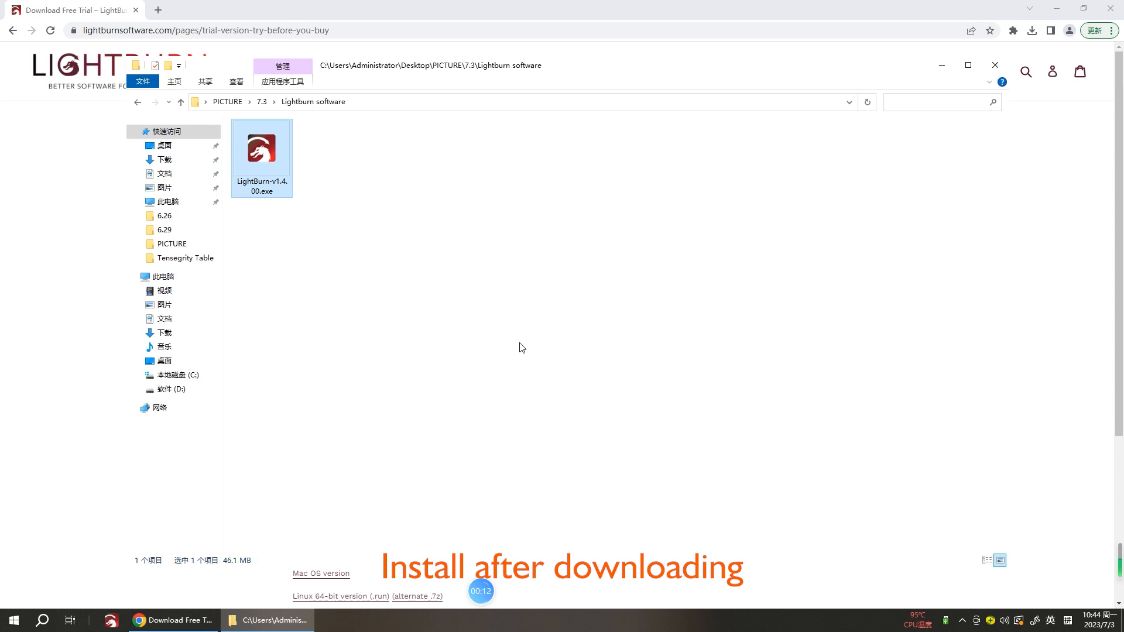
# Run LightBurn-v1.4.00.exe, install LightBurn with a desktop icon, and finish the setup with Launch LightBurn enabled.
pyautogui.click(522, 348)
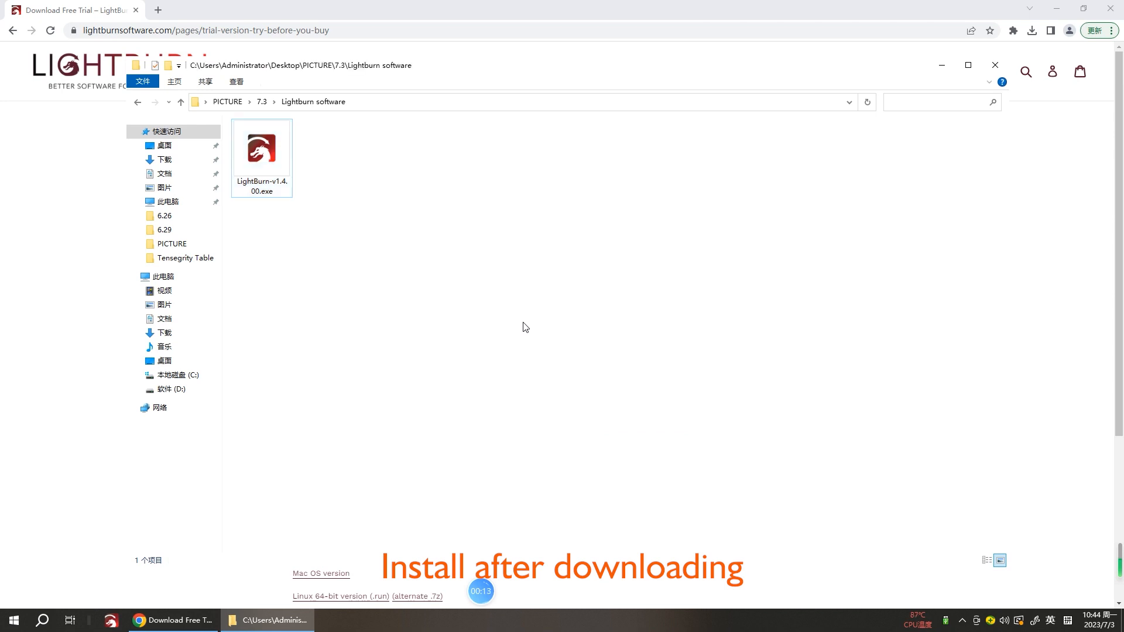
pyautogui.doubleClick(279, 168)
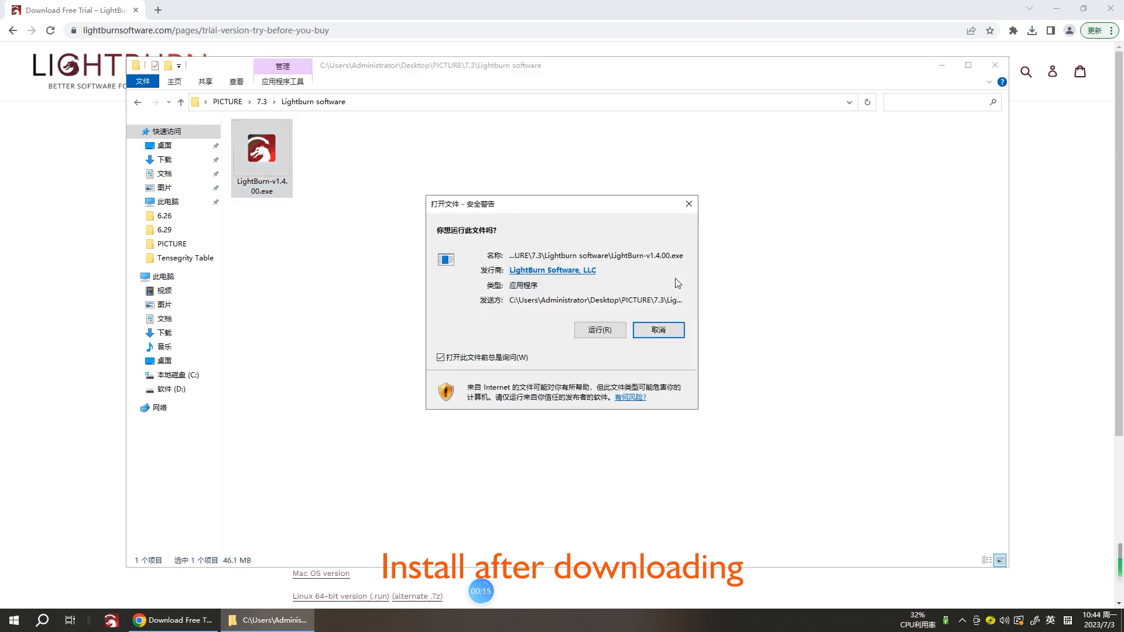
pyautogui.click(600, 330)
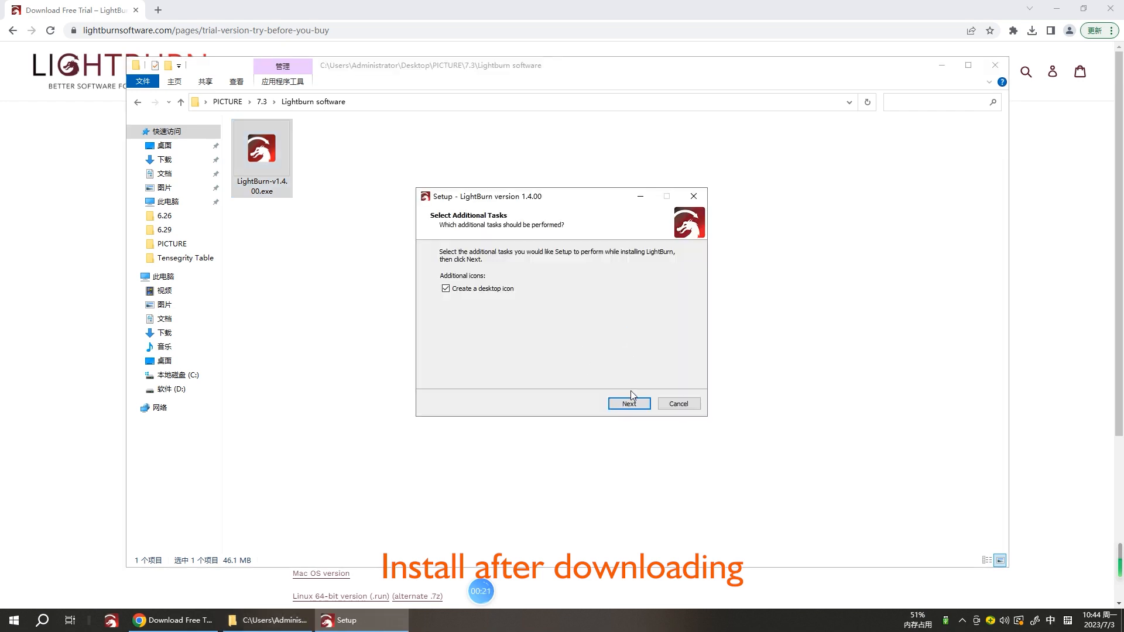
pyautogui.click(631, 404)
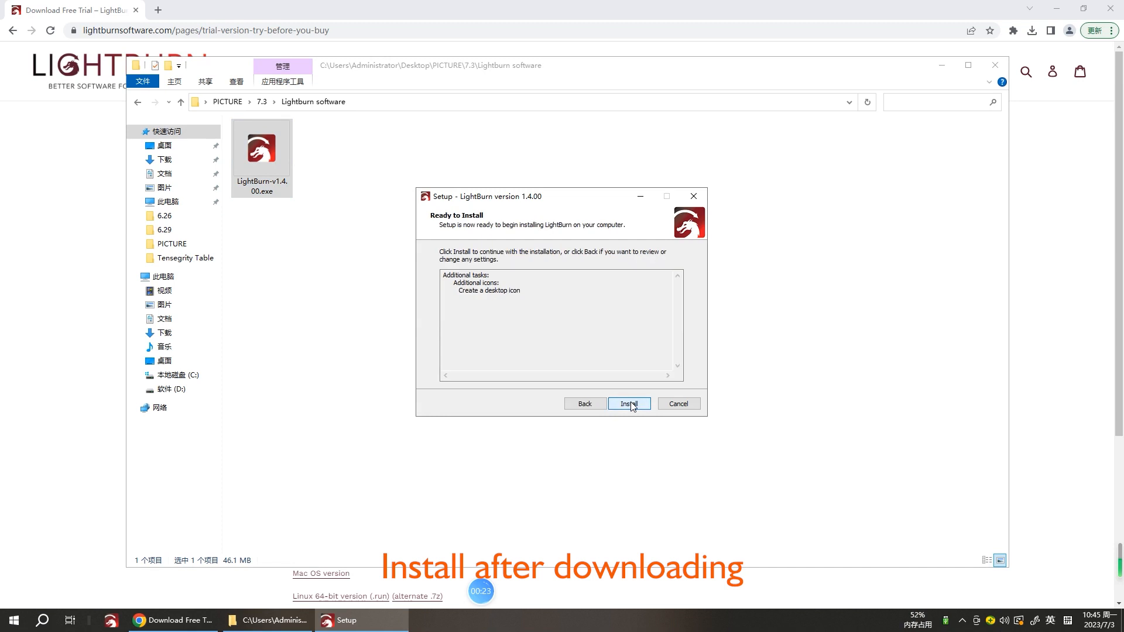
pyautogui.click(630, 404)
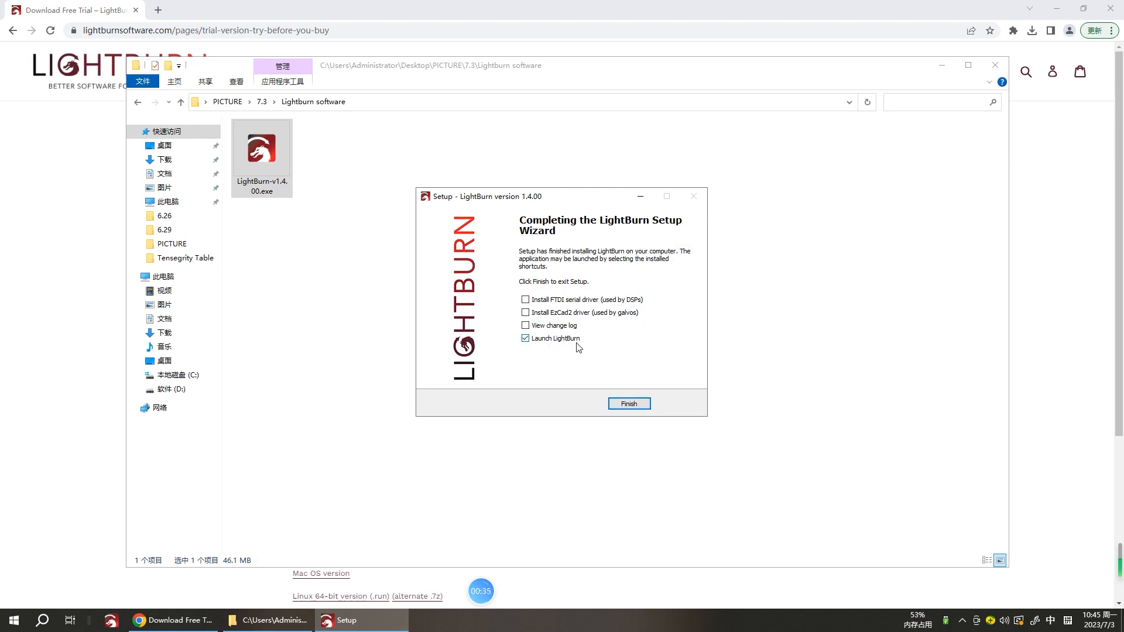
pyautogui.click(642, 406)
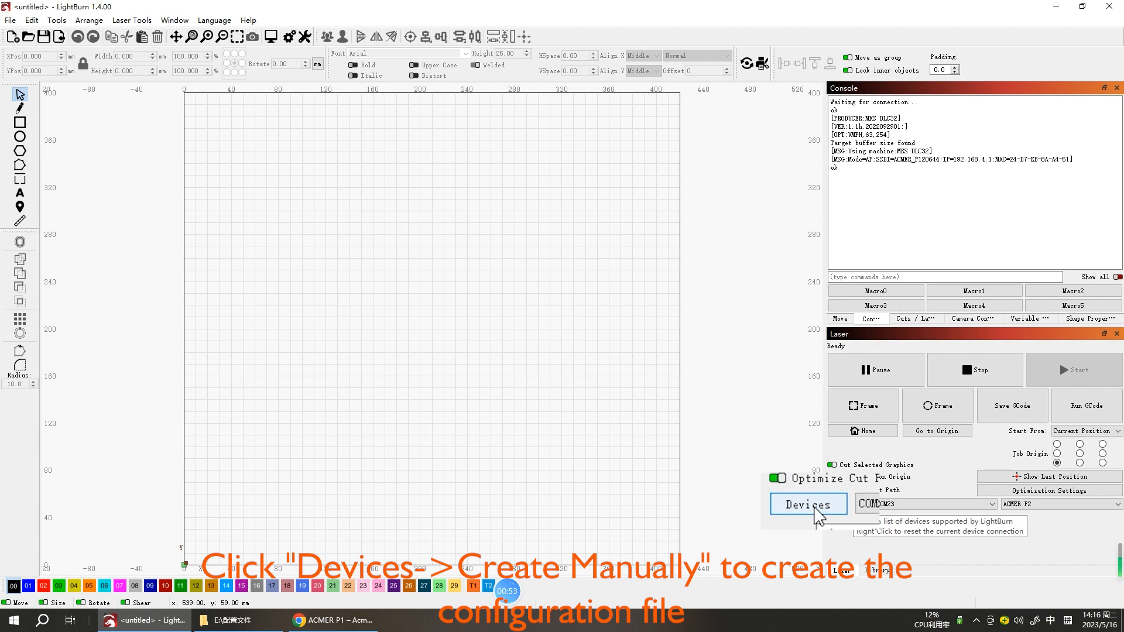
# Start manually creating a new laser device with the GRBL controller and a Serial/USB connection.
pyautogui.click(850, 506)
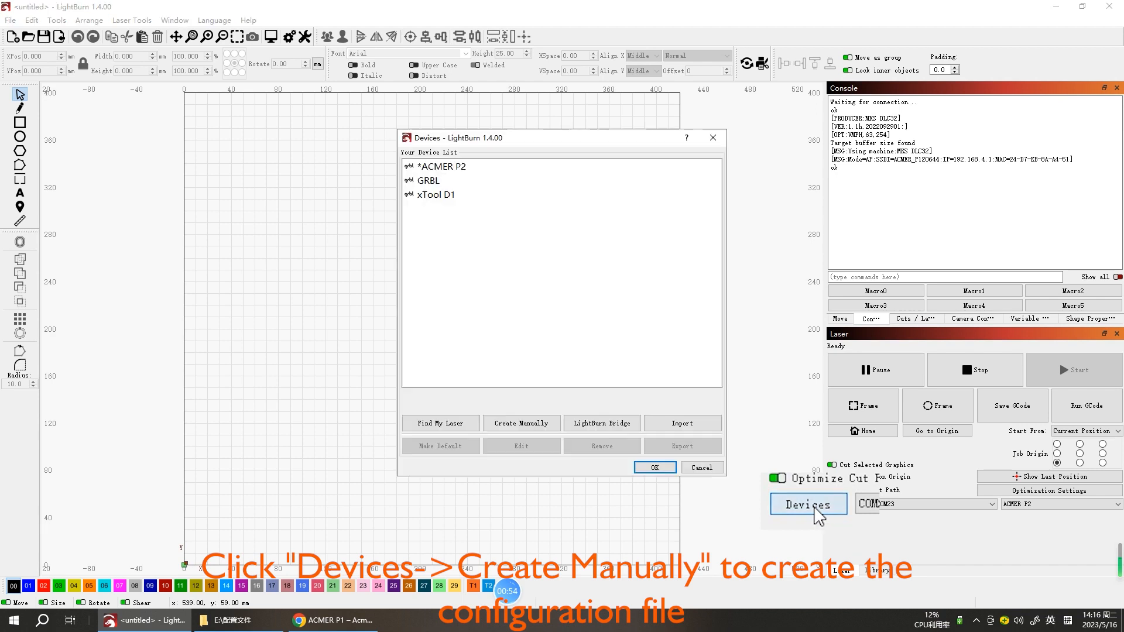
pyautogui.click(536, 431)
pyautogui.click(484, 324)
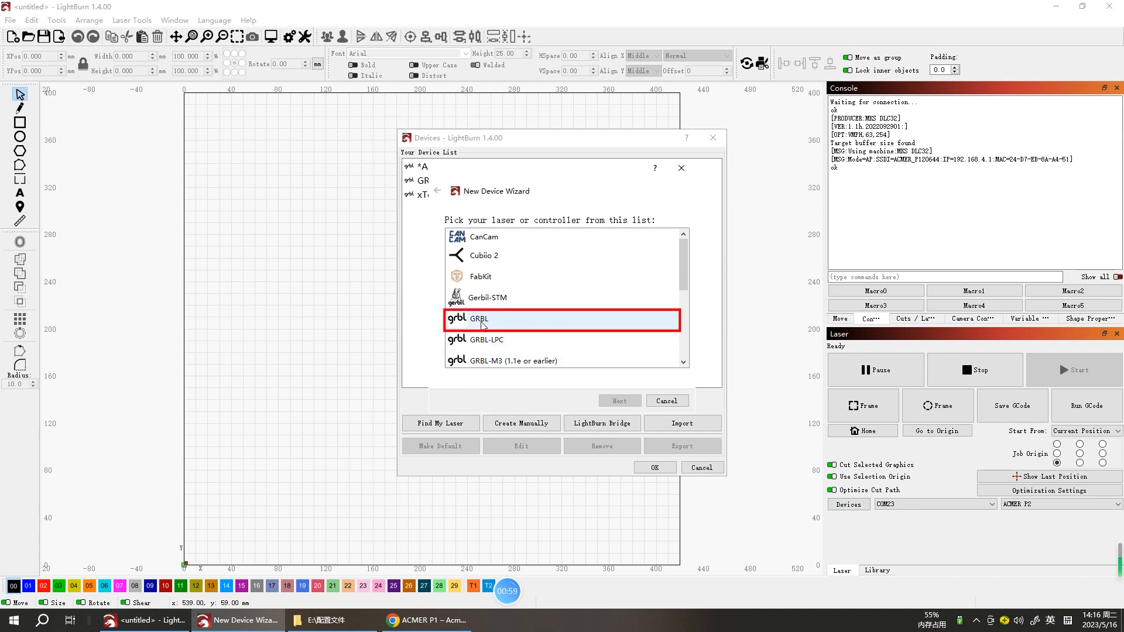
pyautogui.click(620, 401)
pyautogui.click(499, 275)
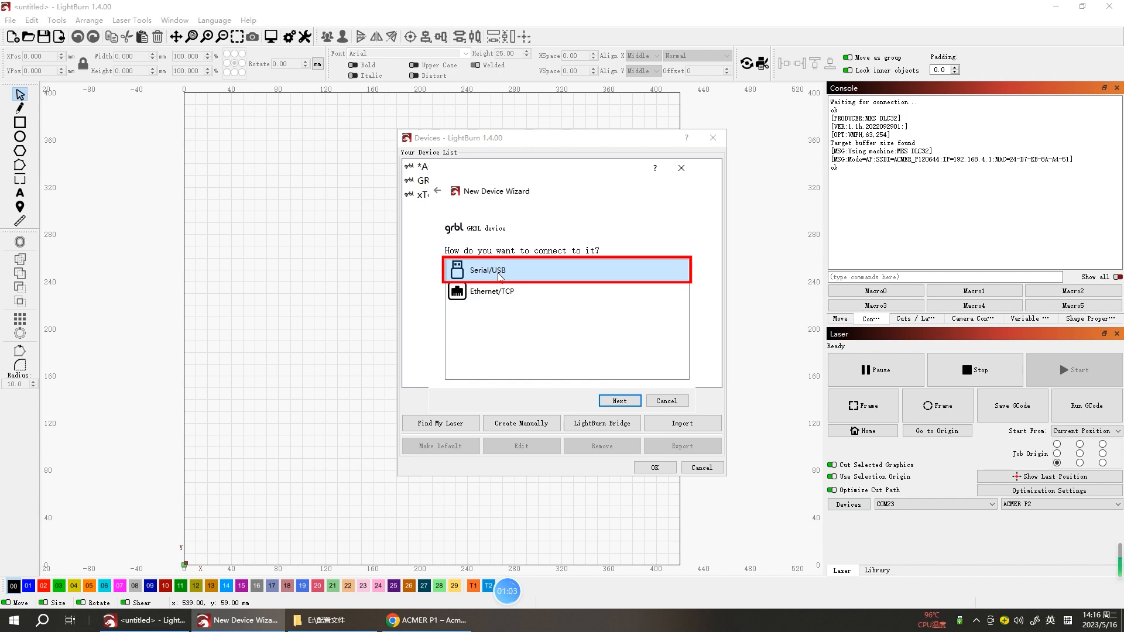
pyautogui.click(620, 401)
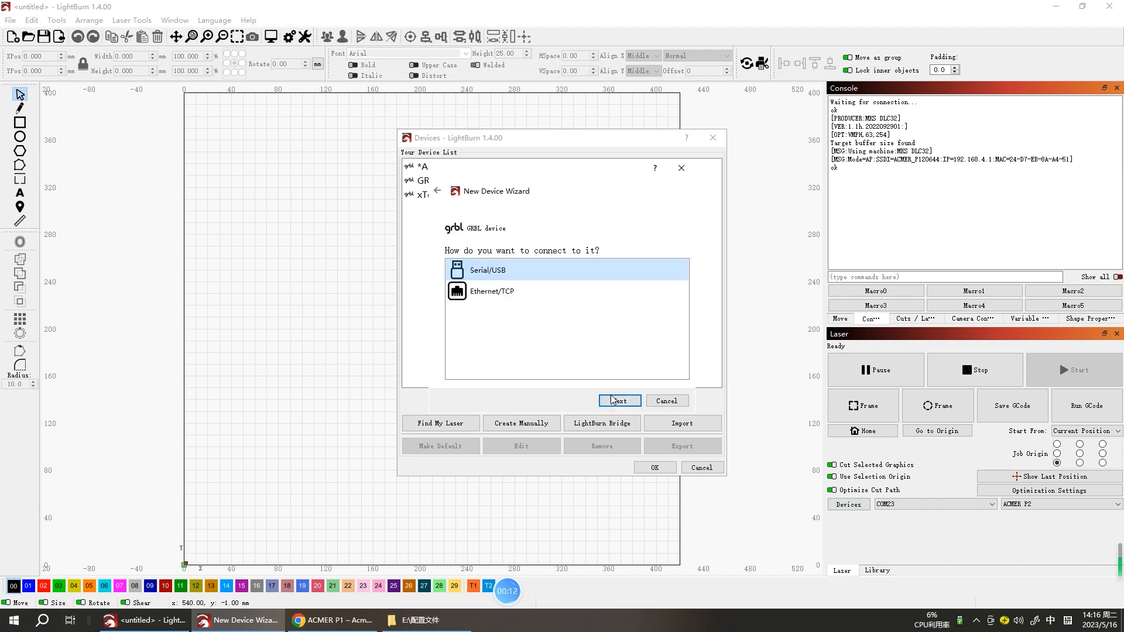
pyautogui.click(620, 401)
# Name the new device ACMER P1 10W and set its work area to 400 mm in X and 410 mm in Y.
pyautogui.moveTo(467, 245); pyautogui.dragTo(393, 248)
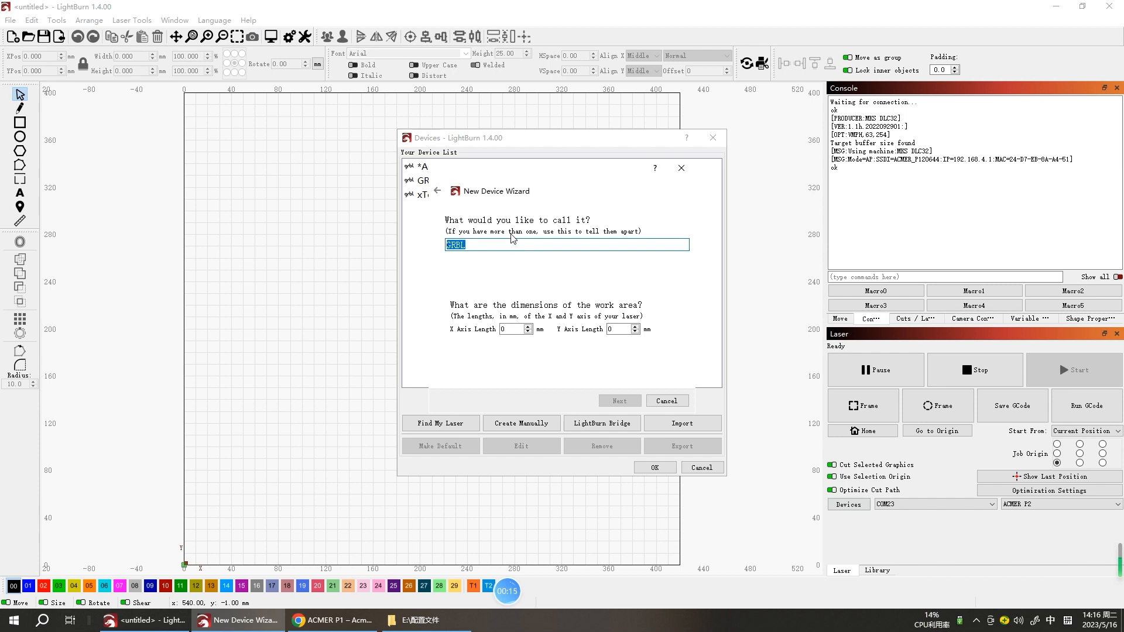
pyautogui.write('ACMER P1 10W')
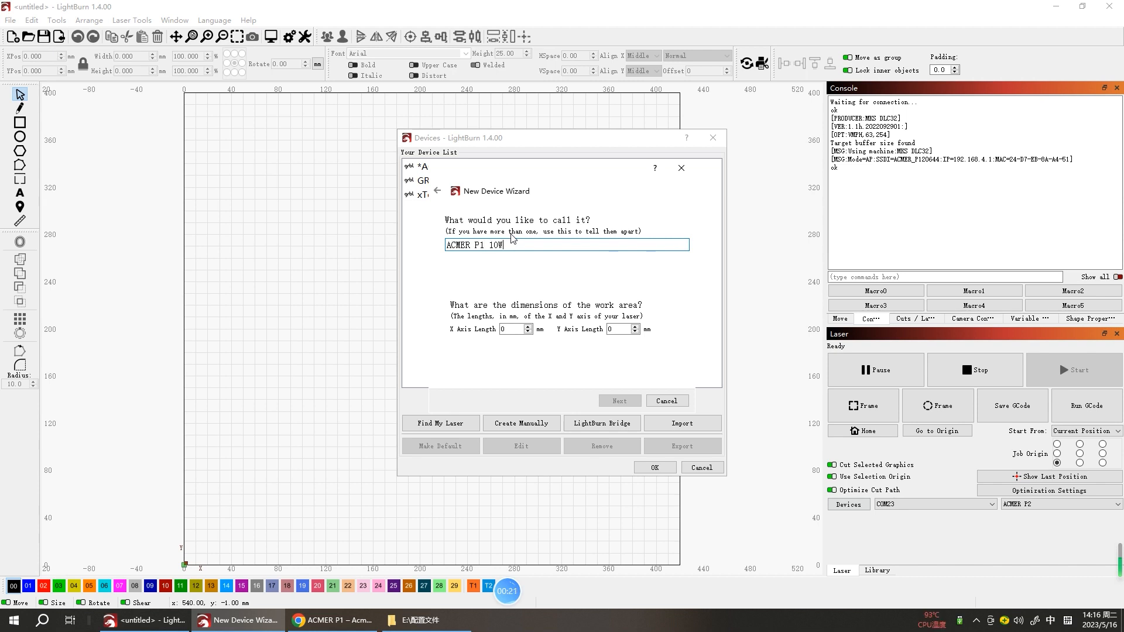
pyautogui.doubleClick(513, 329)
pyautogui.write('4')
pyautogui.write('00')
pyautogui.write('4')
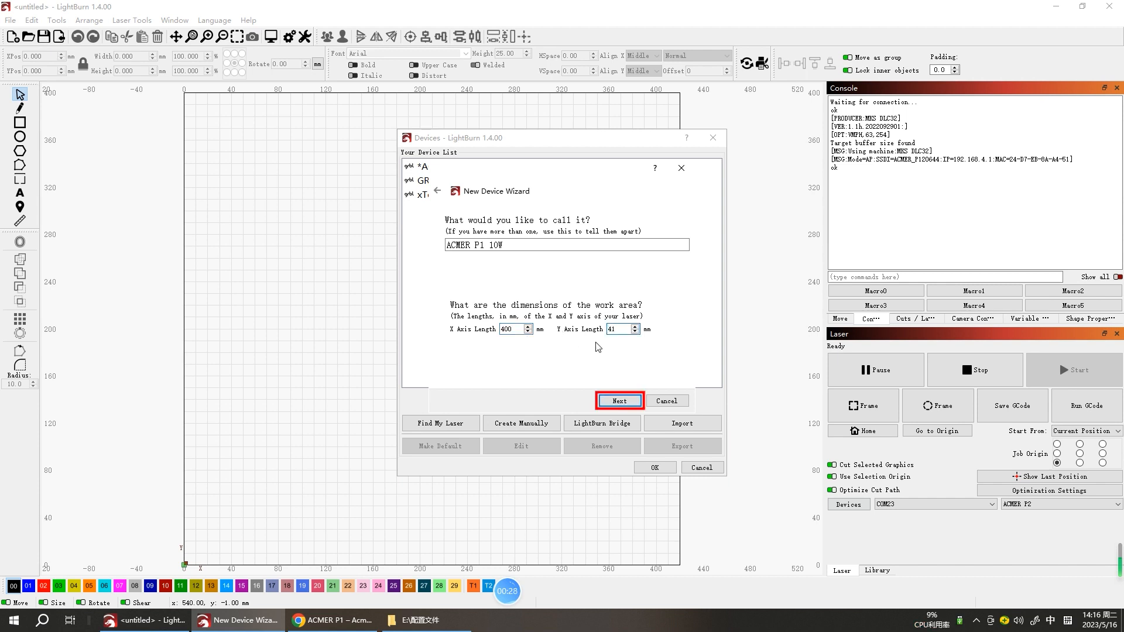
pyautogui.click(620, 401)
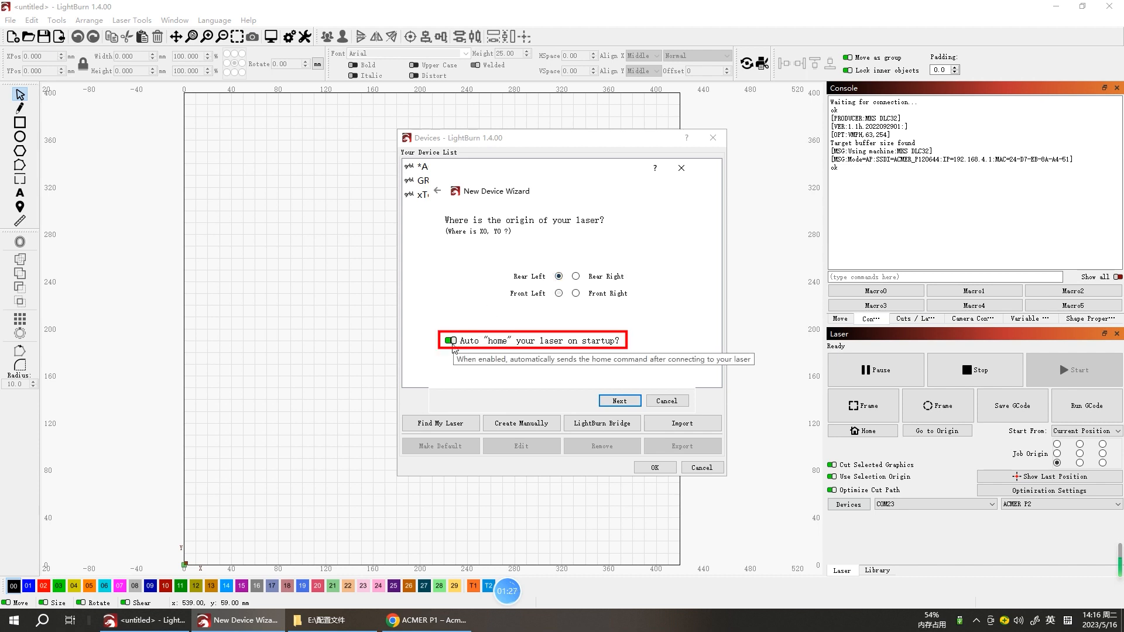
# Disable auto-homing on startup, keep the Rear Left origin, and finish the new device wizard.
pyautogui.click(452, 343)
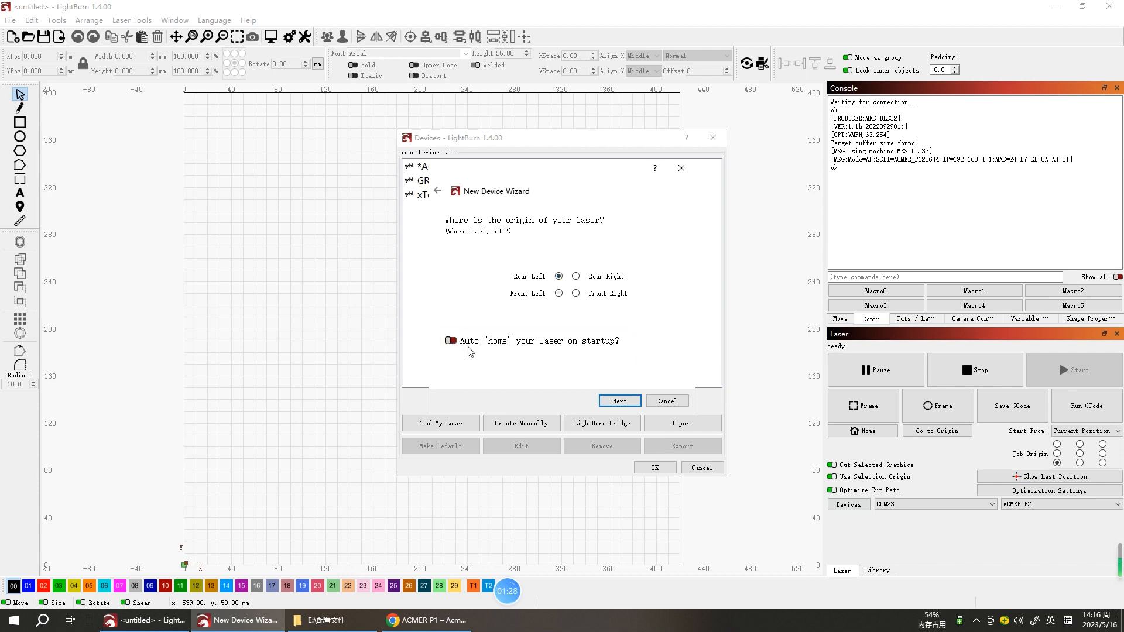
pyautogui.click(623, 404)
pyautogui.click(621, 403)
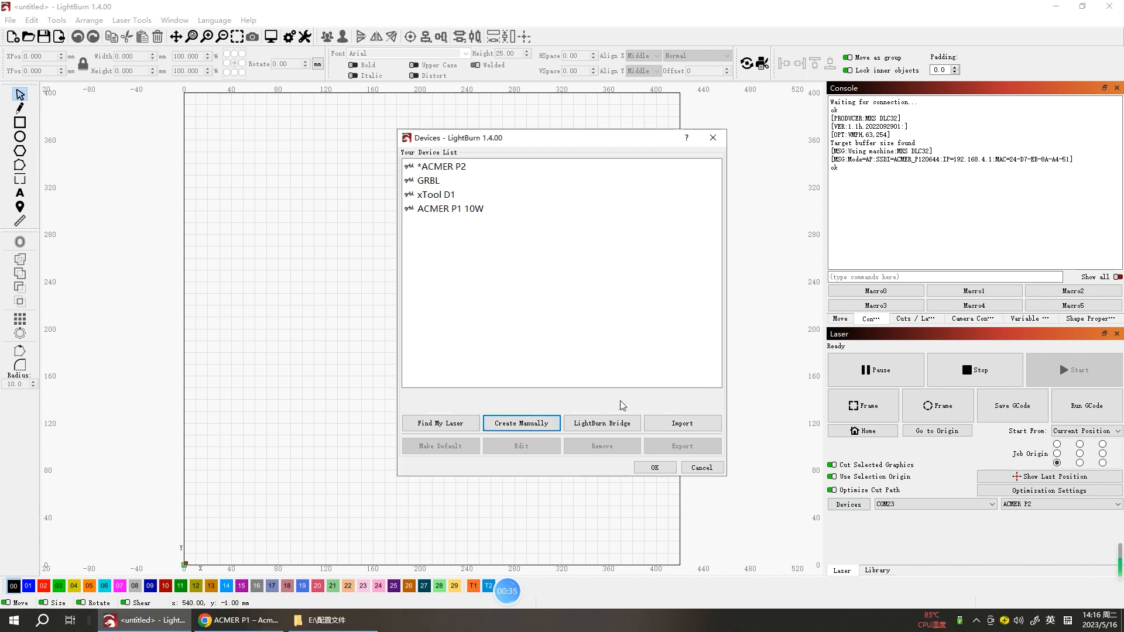
# Accept the device list with ACMER P1 10W selected and make it the active laser device.
pyautogui.click(470, 211)
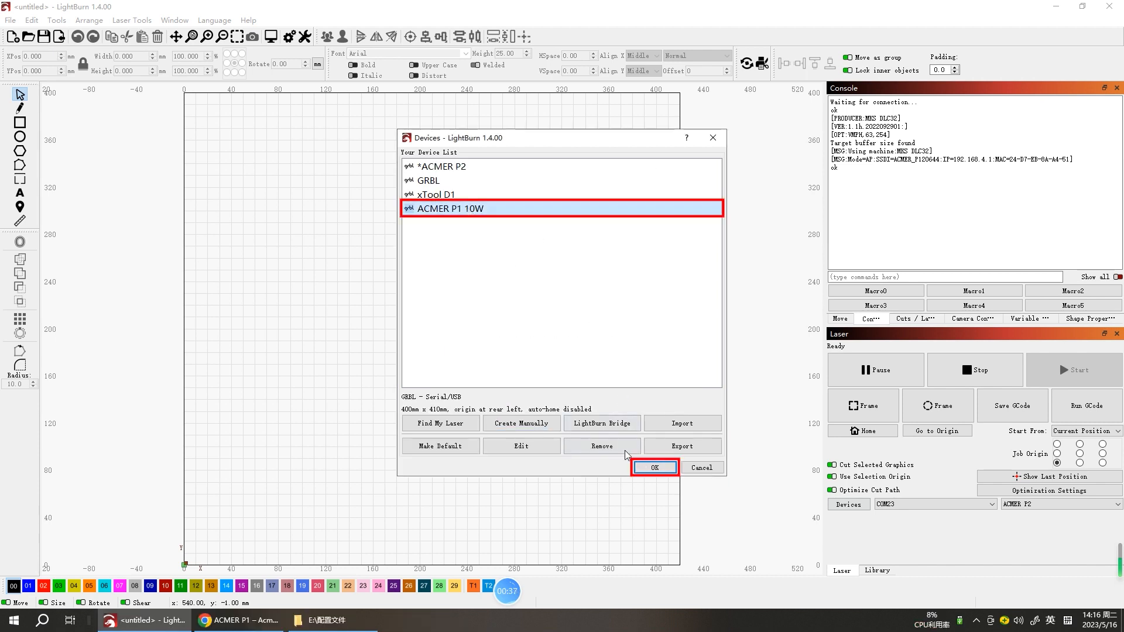
pyautogui.click(654, 468)
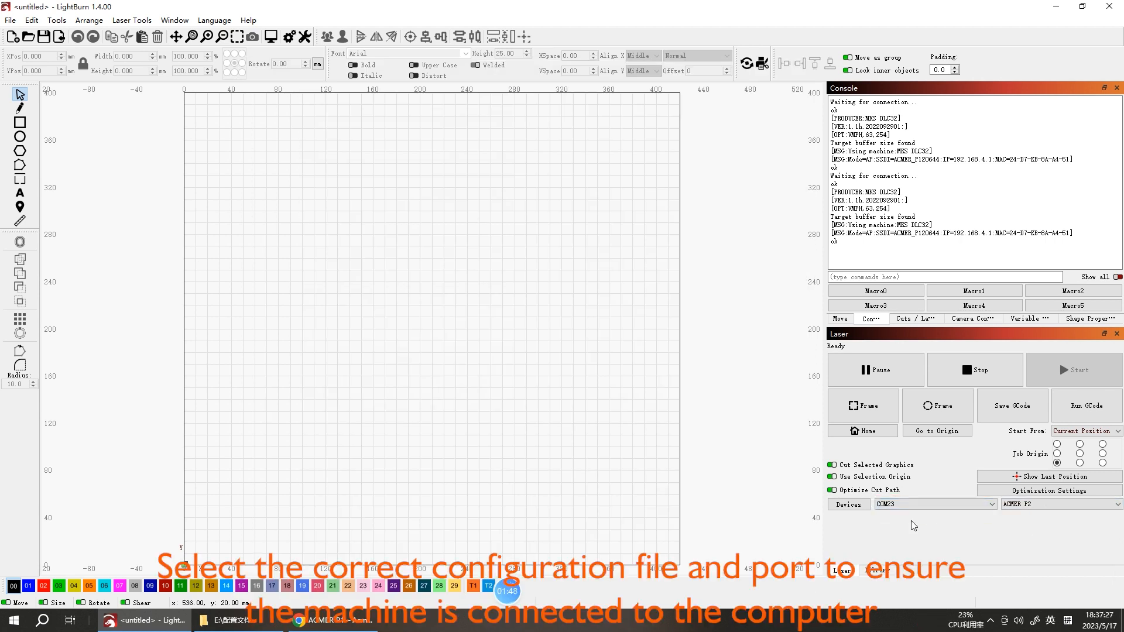
pyautogui.click(1054, 505)
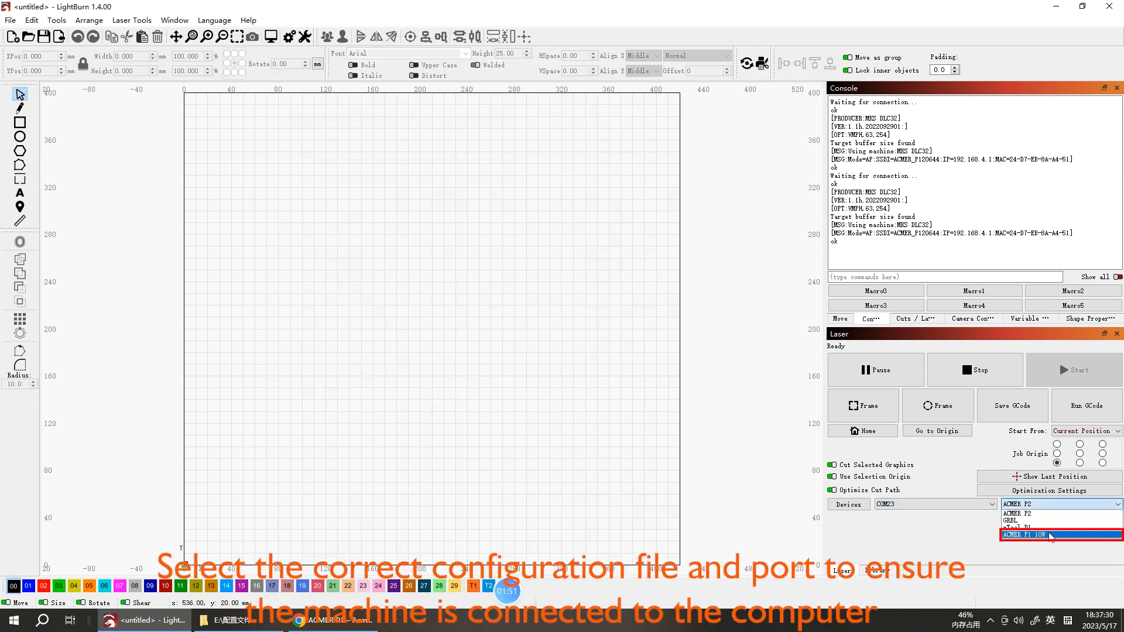
pyautogui.click(1052, 535)
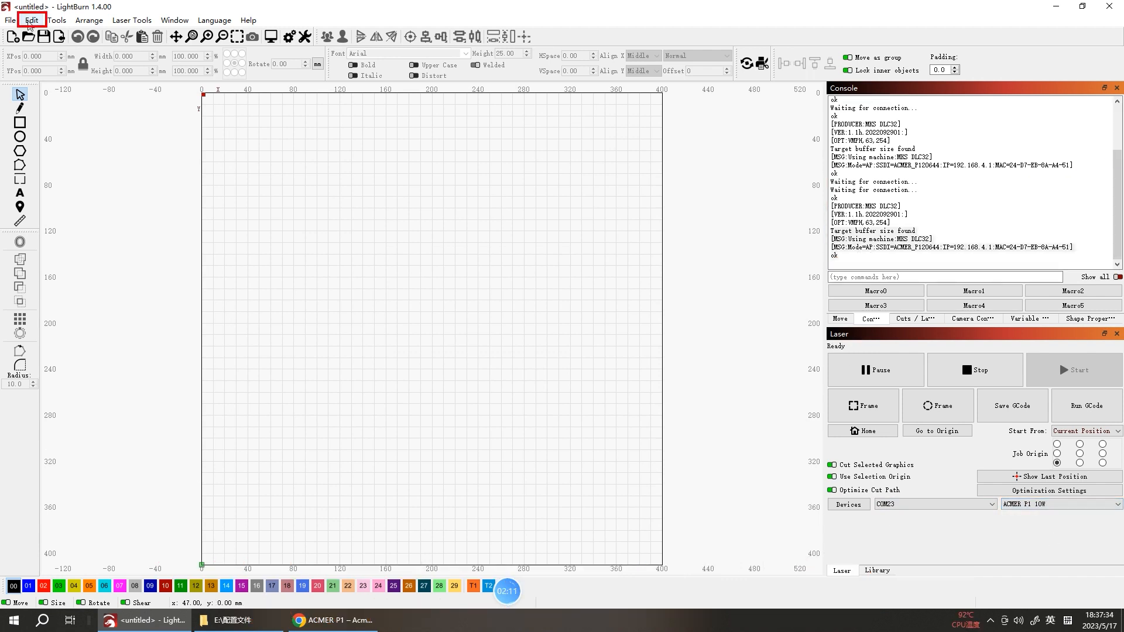
# Load the machine settings from ACMER_P1.lbset and confirm the Machine Settings dialog.
pyautogui.click(32, 20)
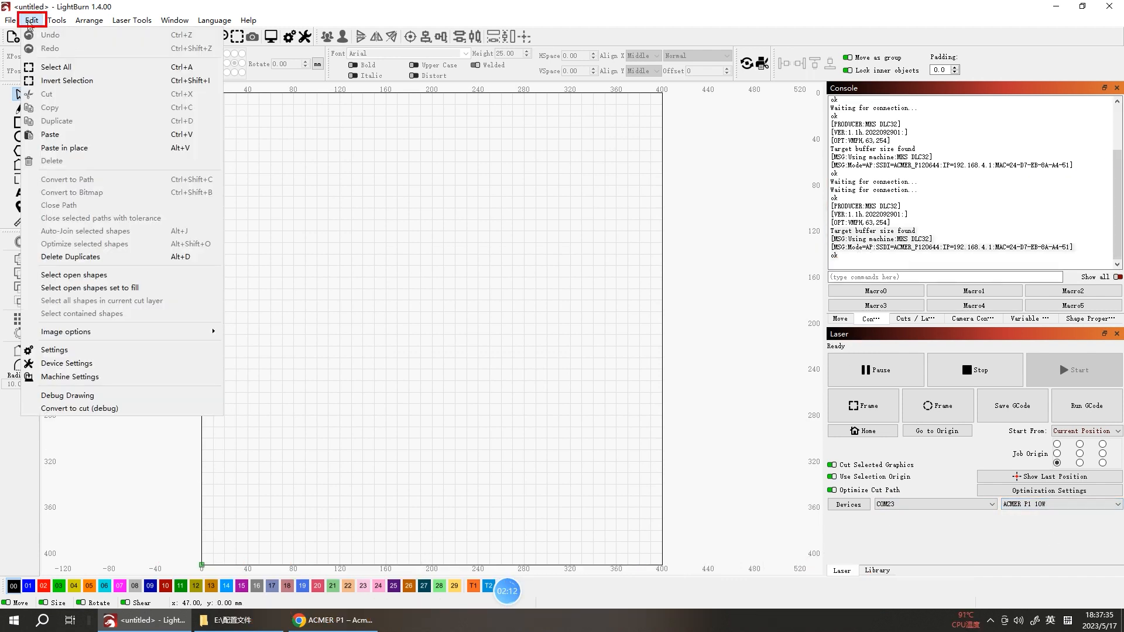
pyautogui.click(134, 380)
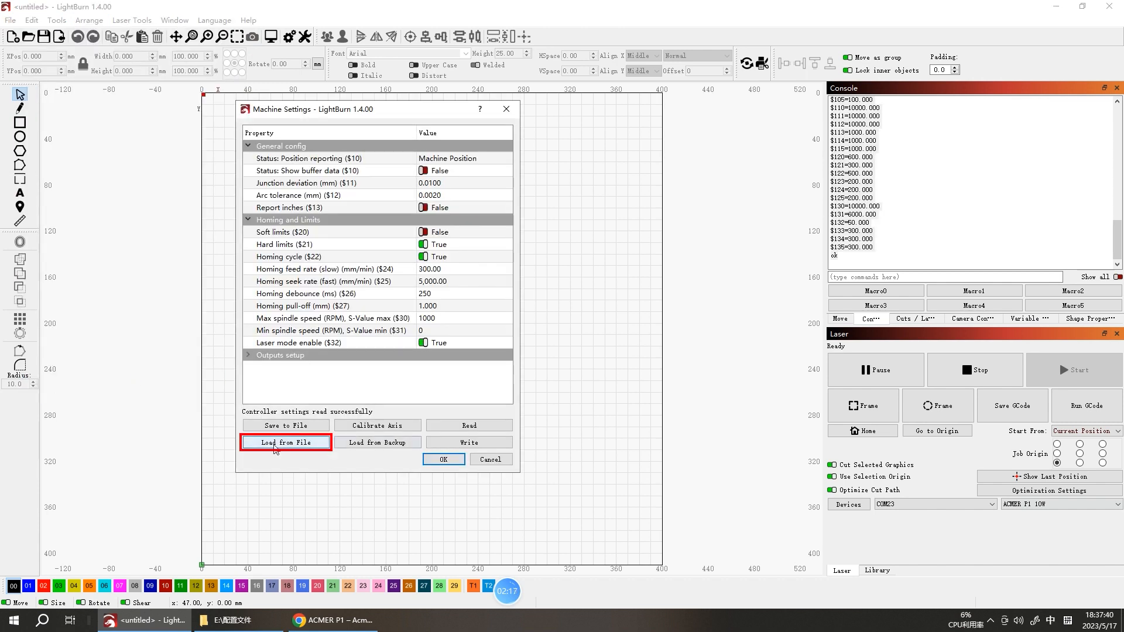
pyautogui.click(291, 444)
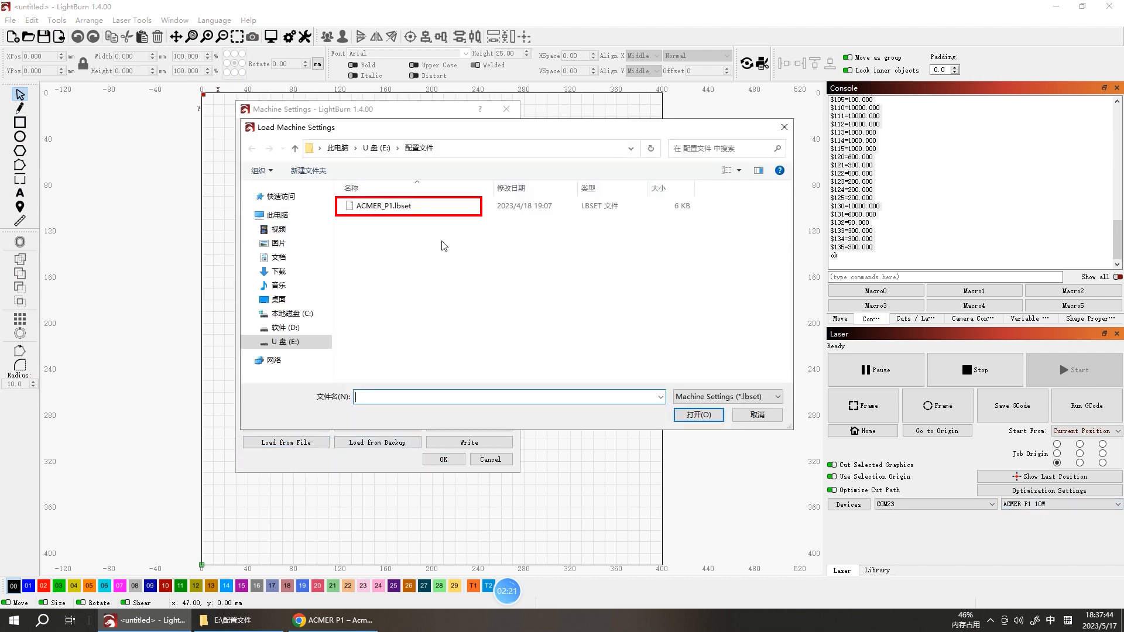
pyautogui.click(386, 211)
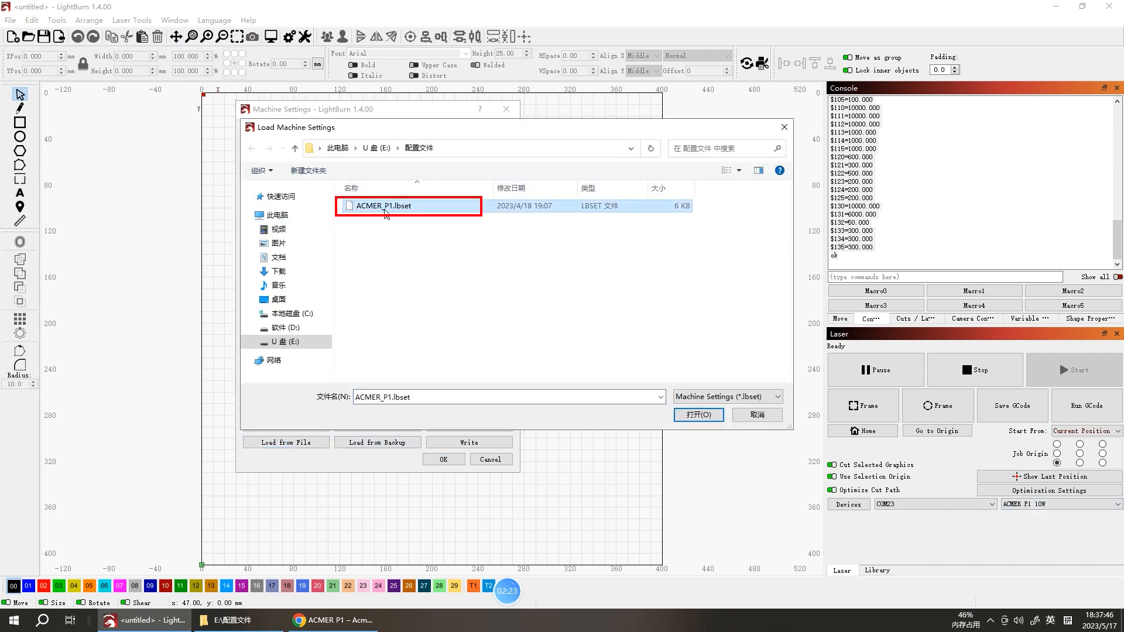
pyautogui.doubleClick(385, 208)
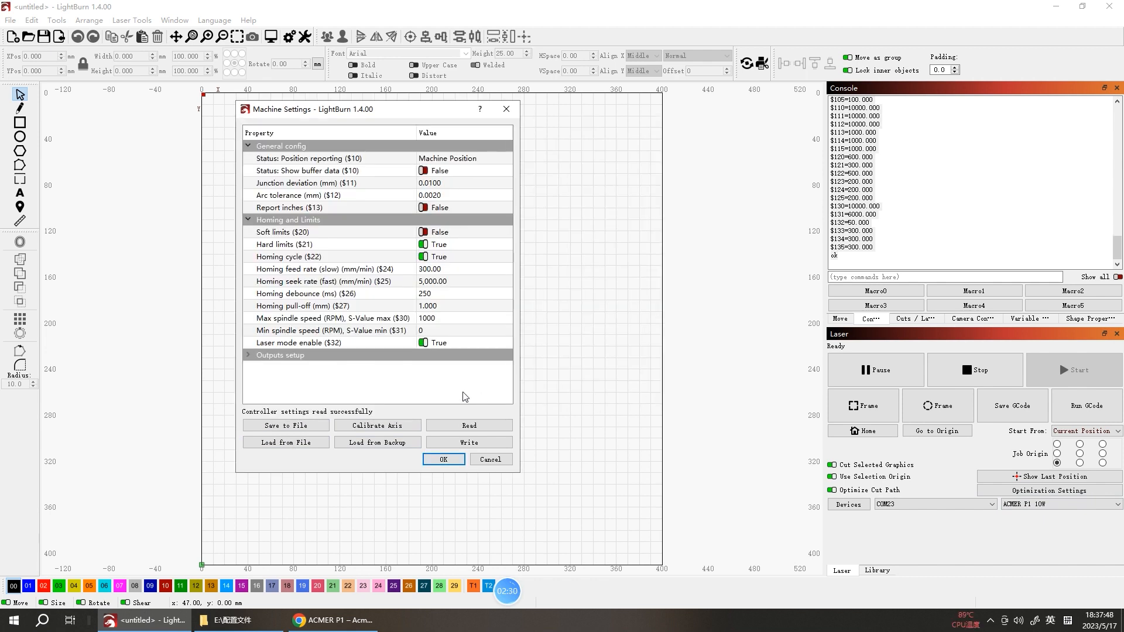
pyautogui.click(450, 462)
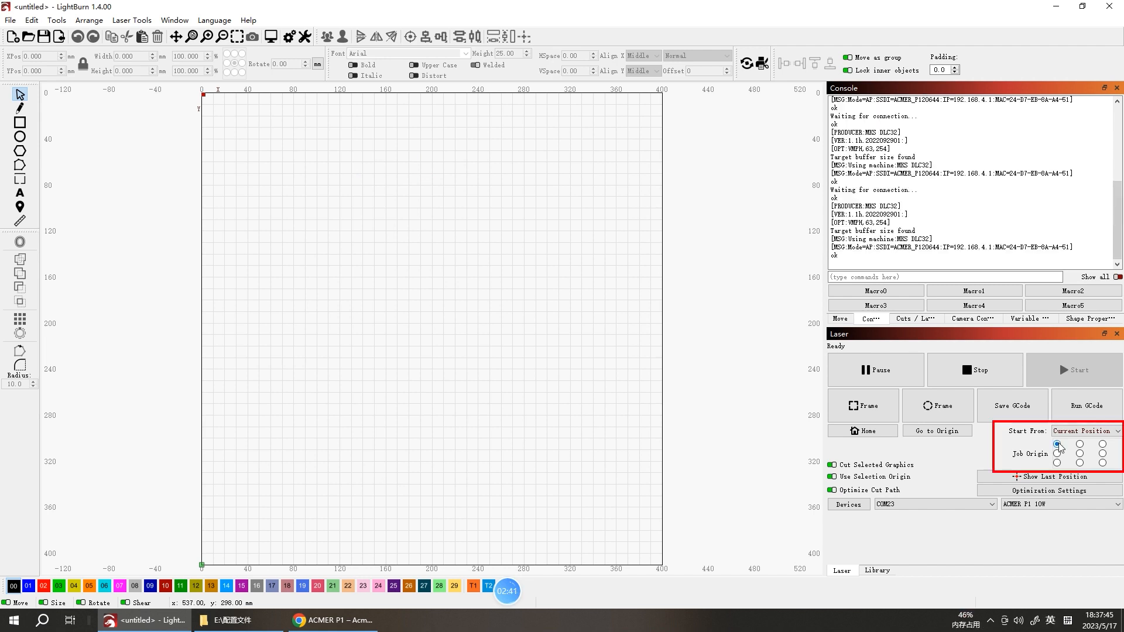
# Set the job origin to the top-left point and send the laser head to its home position.
pyautogui.click(1057, 445)
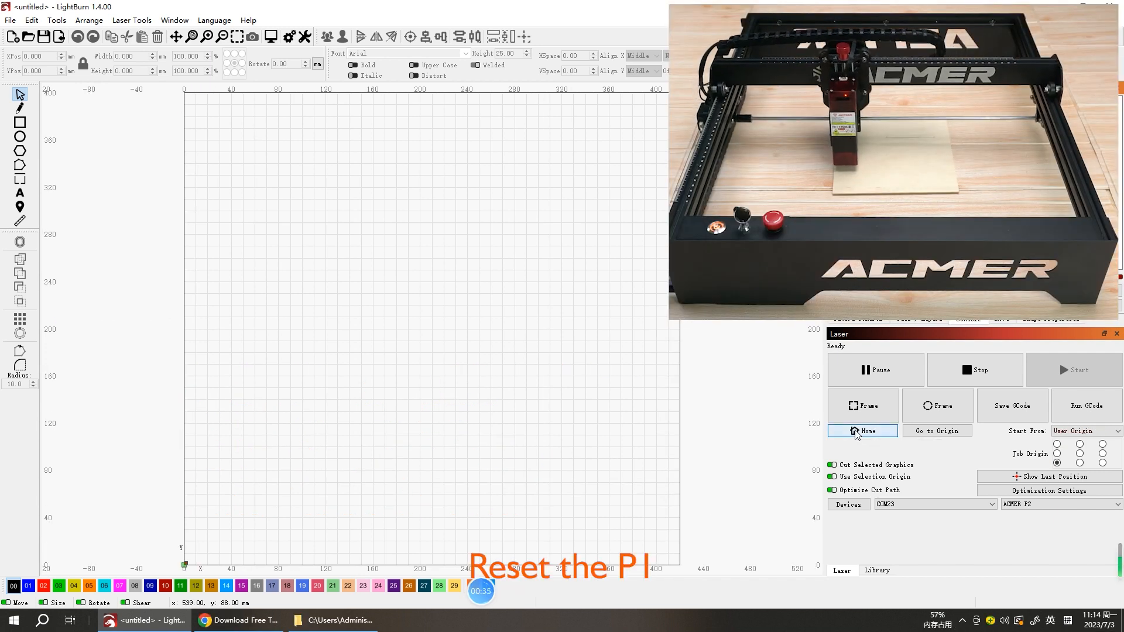
pyautogui.click(855, 432)
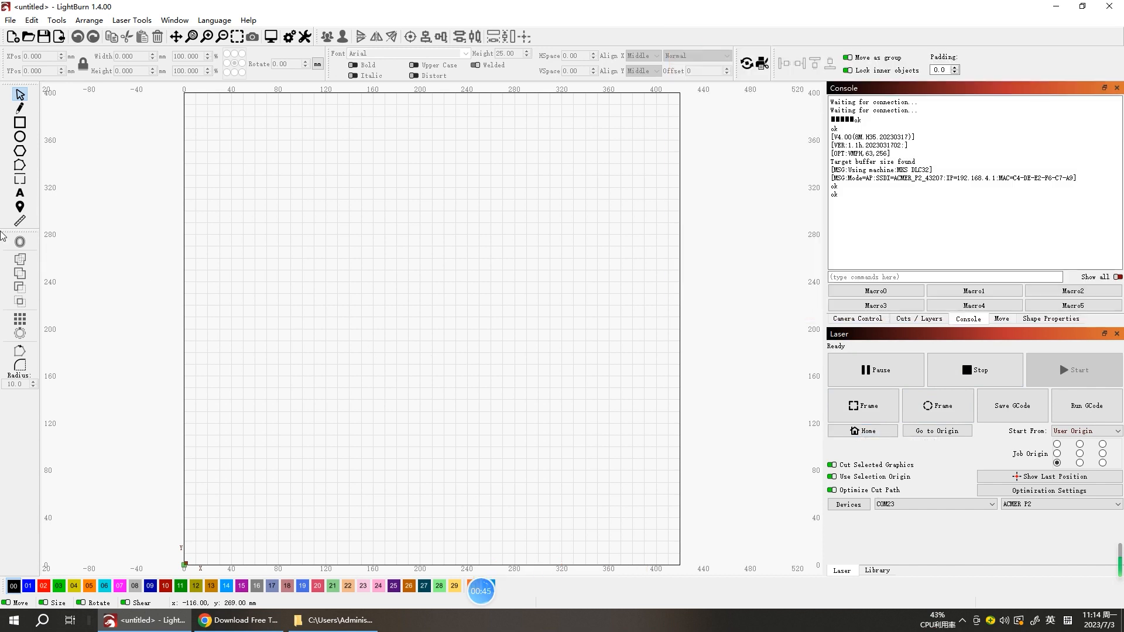
# Draw a rectangle about 84 mm wide and 52 mm high near the middle of the work area.
pyautogui.click(20, 124)
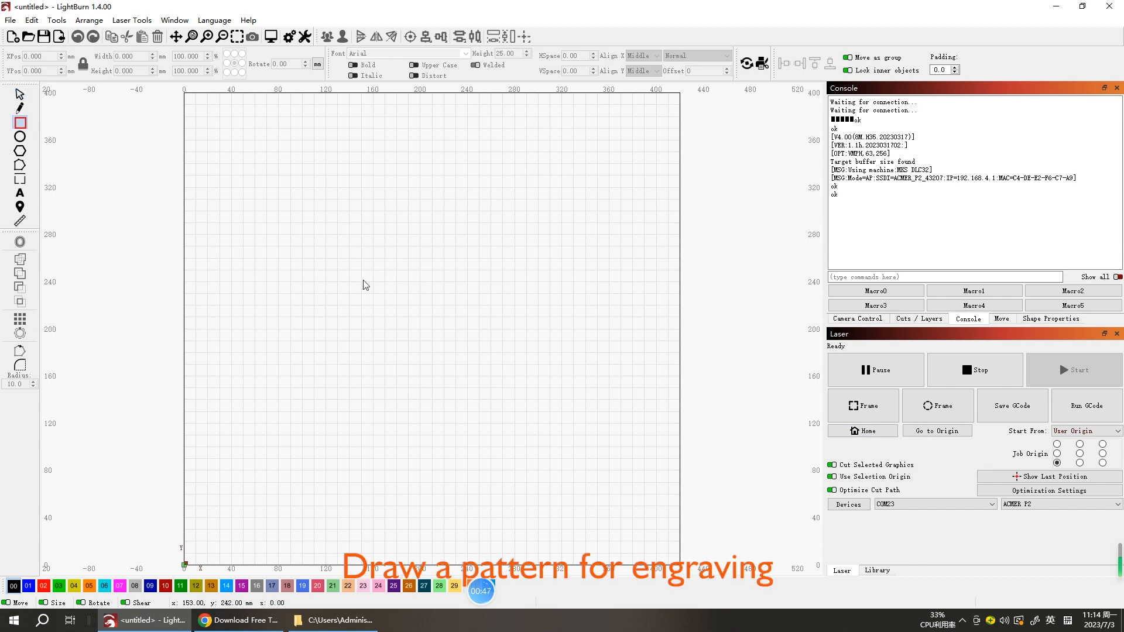
pyautogui.moveTo(362, 280); pyautogui.dragTo(462, 342)
pyautogui.press('Escape')
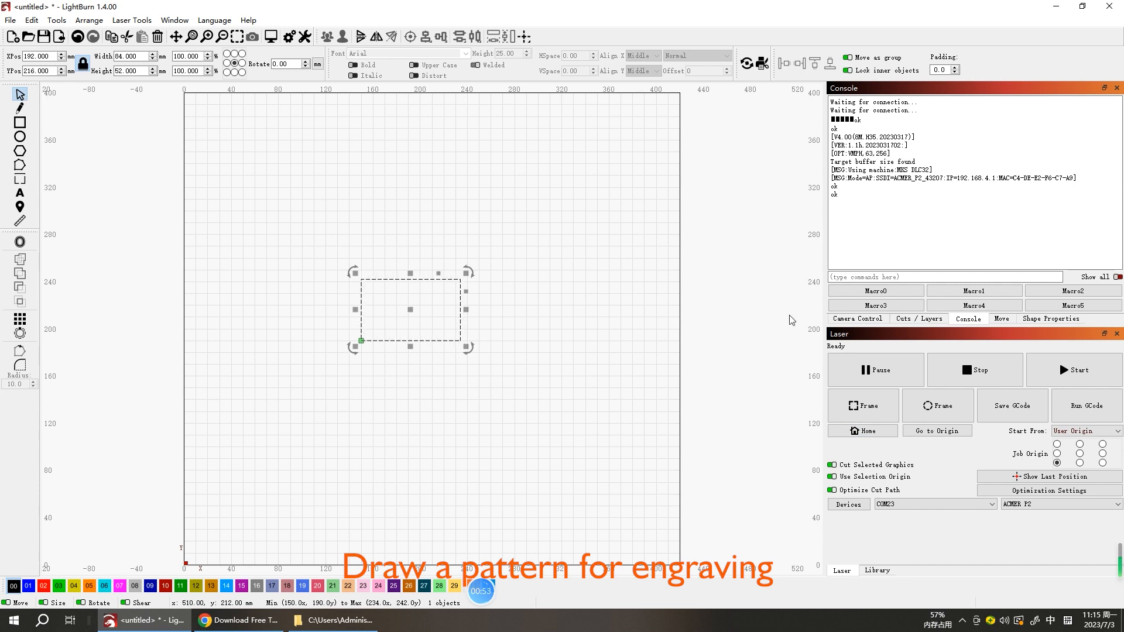
# Set the speed of the rectangle's cut layer 00 to 15000 mm/min.
pyautogui.click(918, 319)
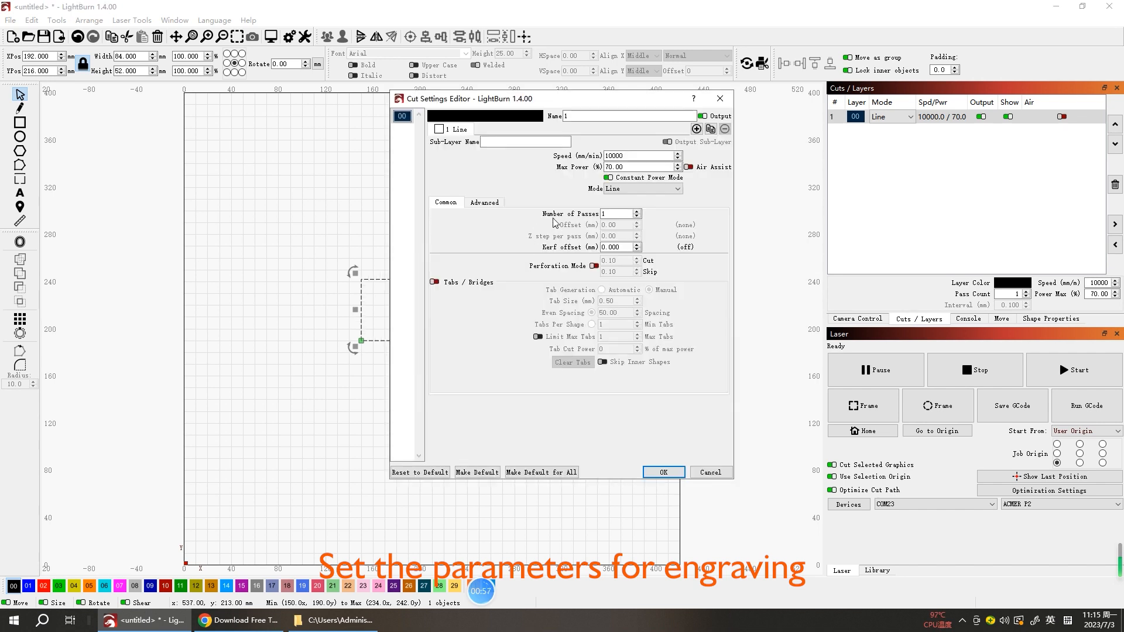
pyautogui.click(629, 153)
pyautogui.moveTo(629, 154); pyautogui.dragTo(596, 152)
pyautogui.write('1500')
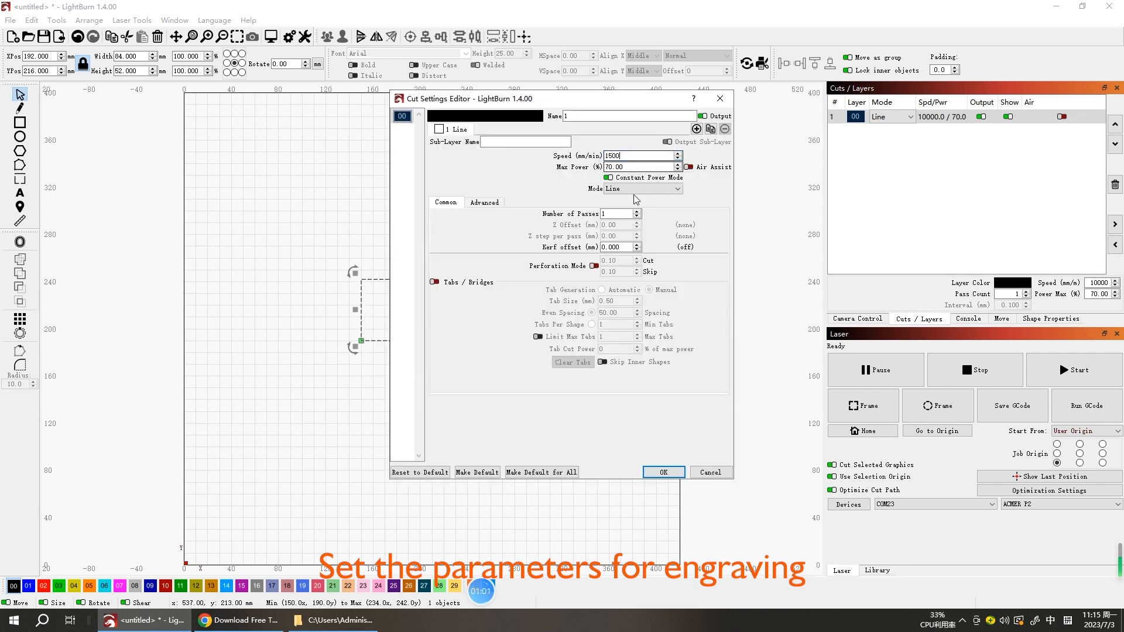
pyautogui.write('0')
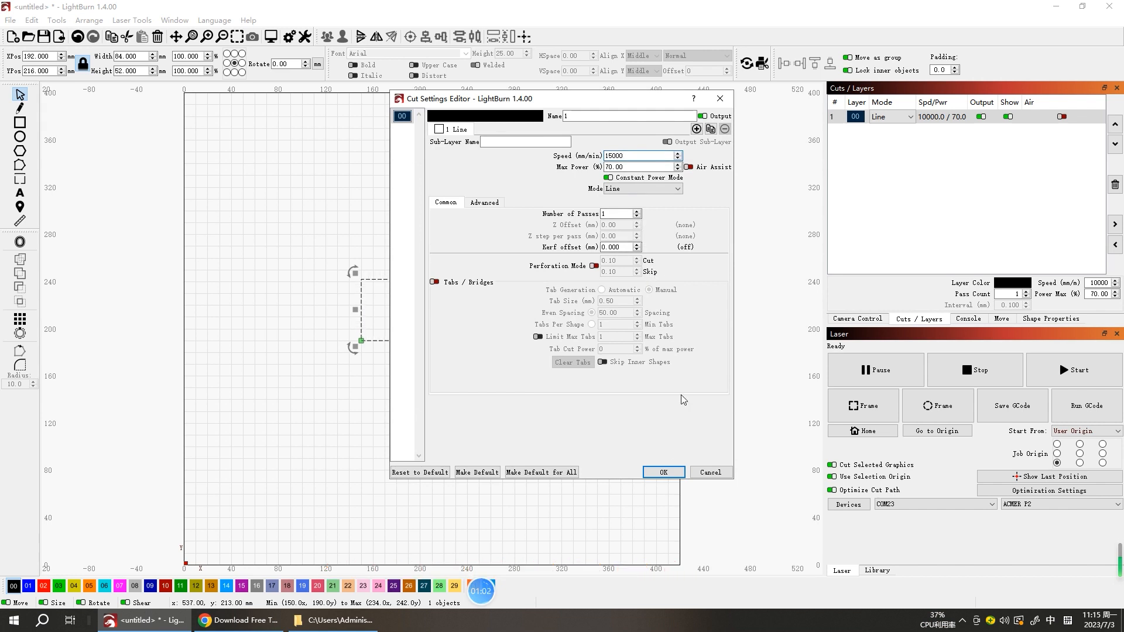
pyautogui.click(663, 472)
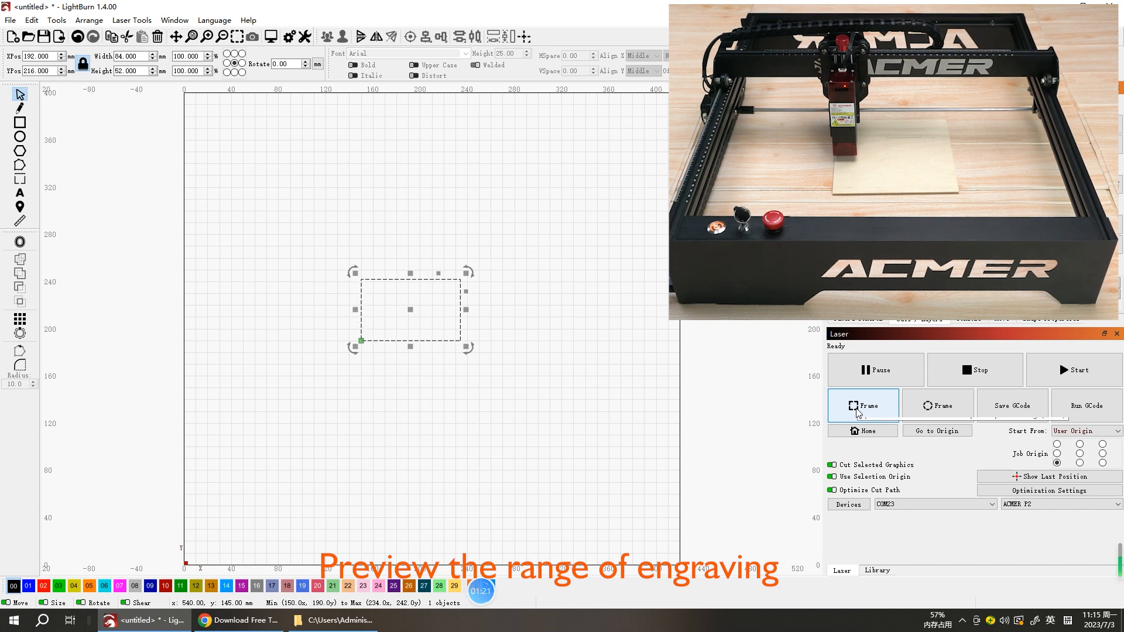
# Frame the rectangle's engraving area with the laser and start the engraving job.
pyautogui.click(856, 412)
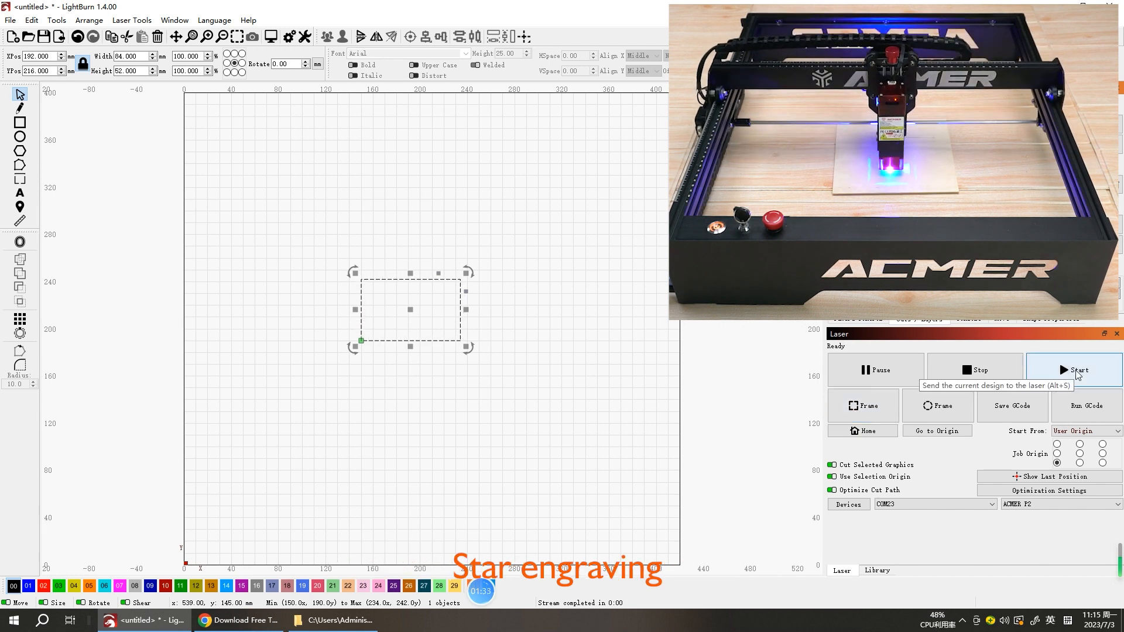
pyautogui.click(1042, 373)
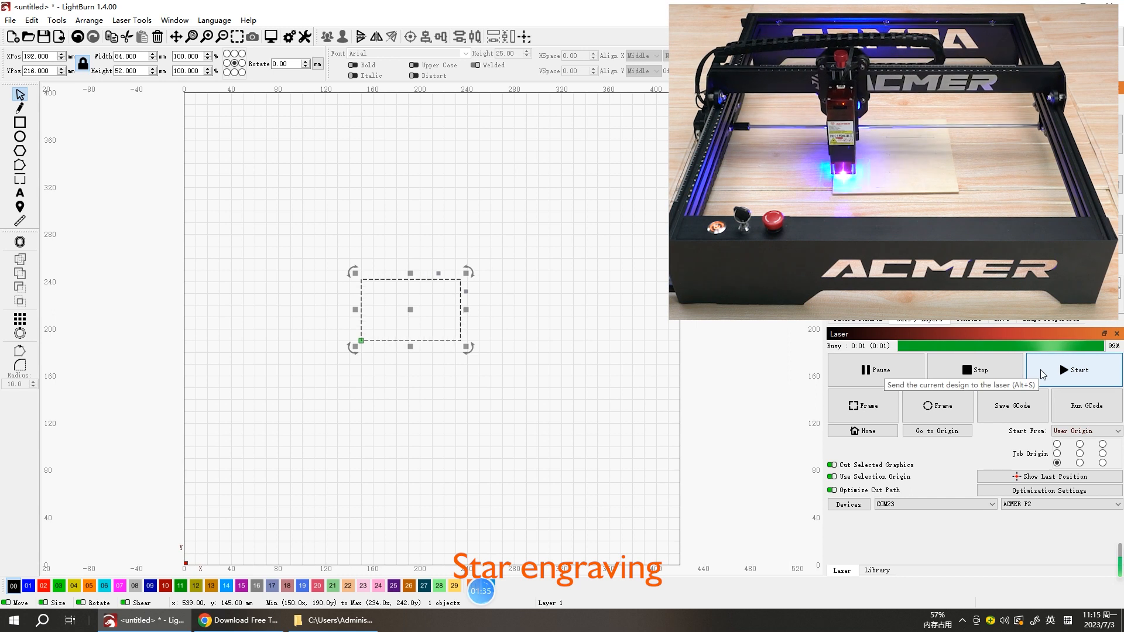